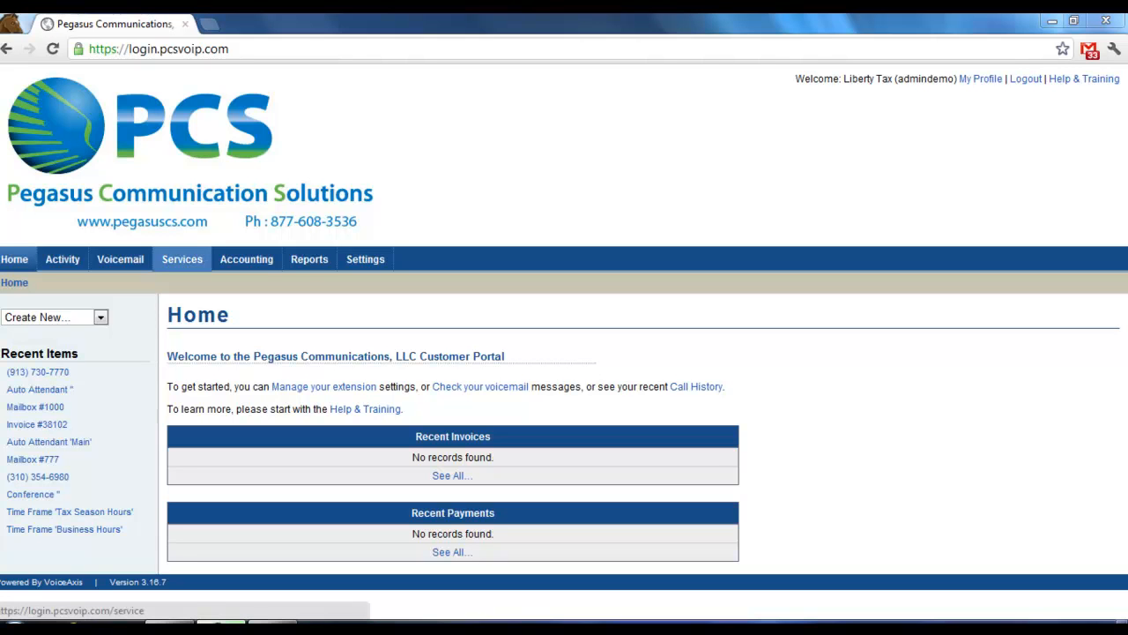
Go to the PBX Info page for the PCS-Demo account via Services.
left_click(182, 258)
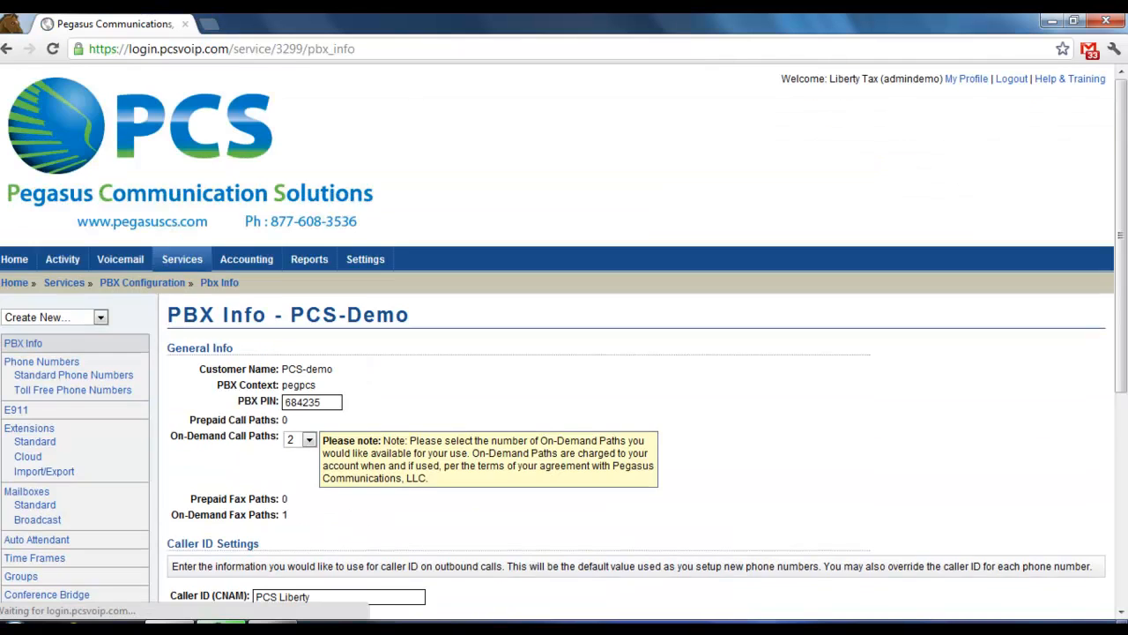
scroll(564, 352, "down", 2)
scroll(564, 352, "down", 2)
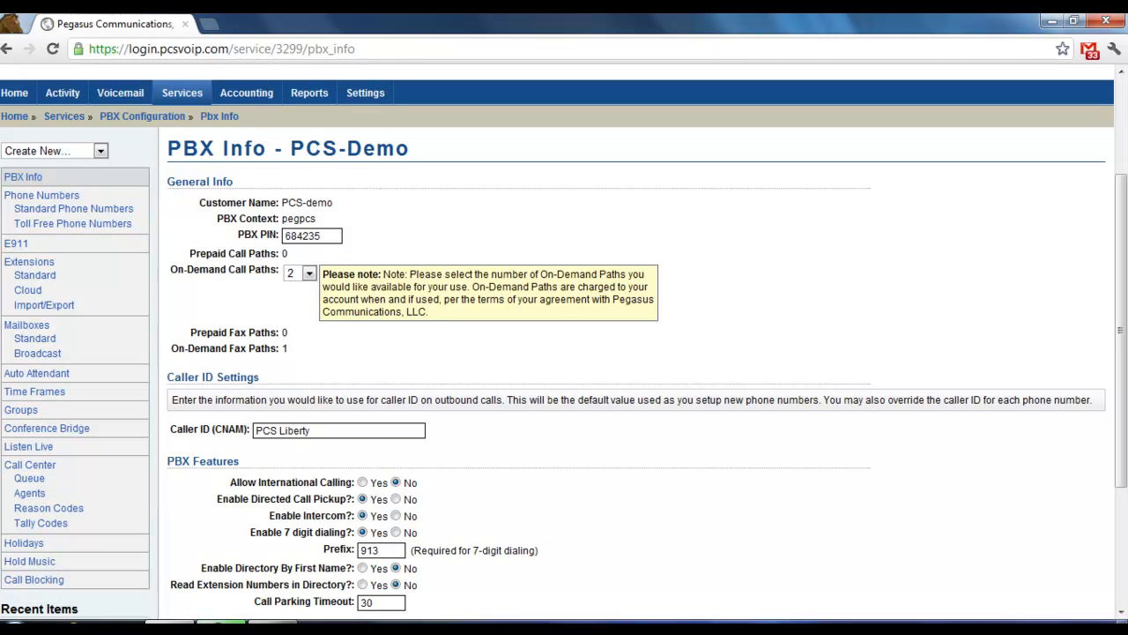
left_click(41, 195)
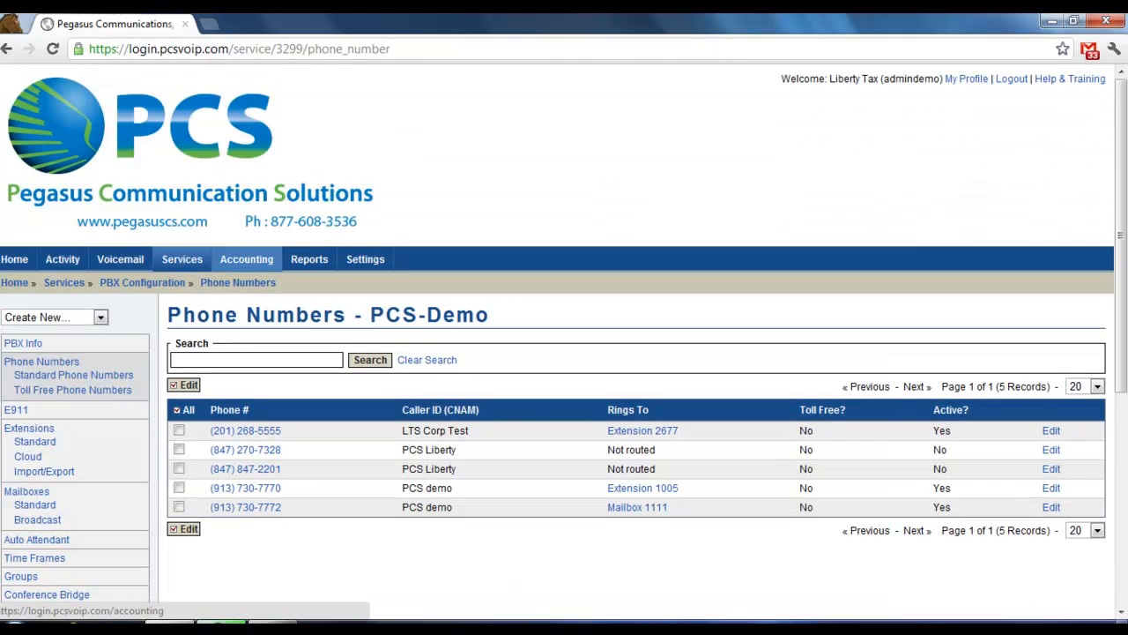
scroll(564, 353, "down", 1)
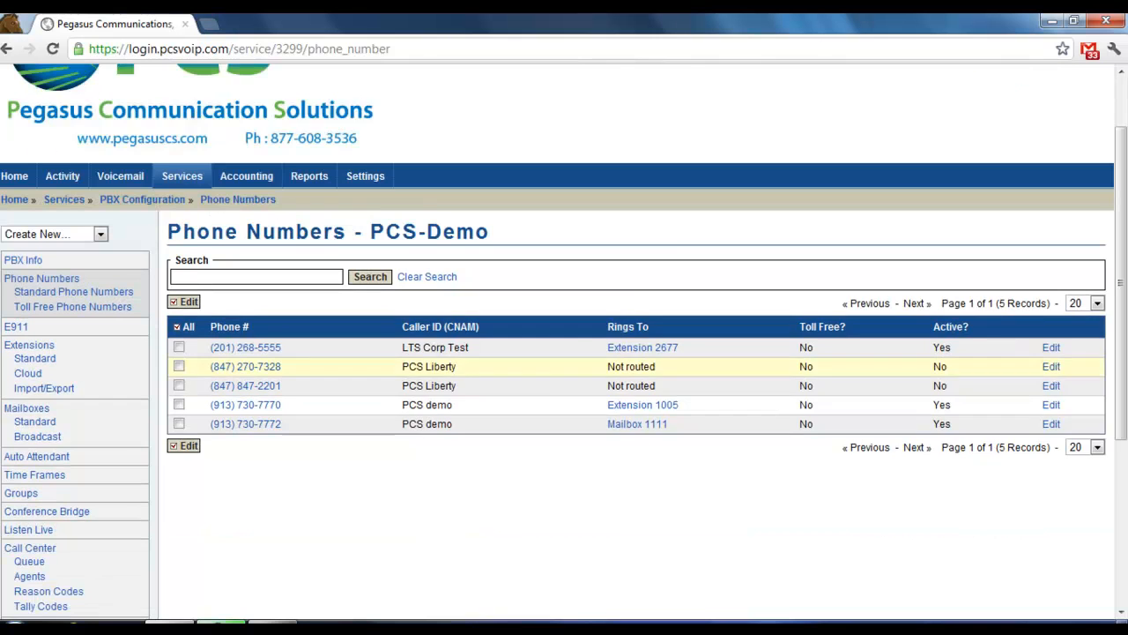
scroll(564, 352, "down", 1)
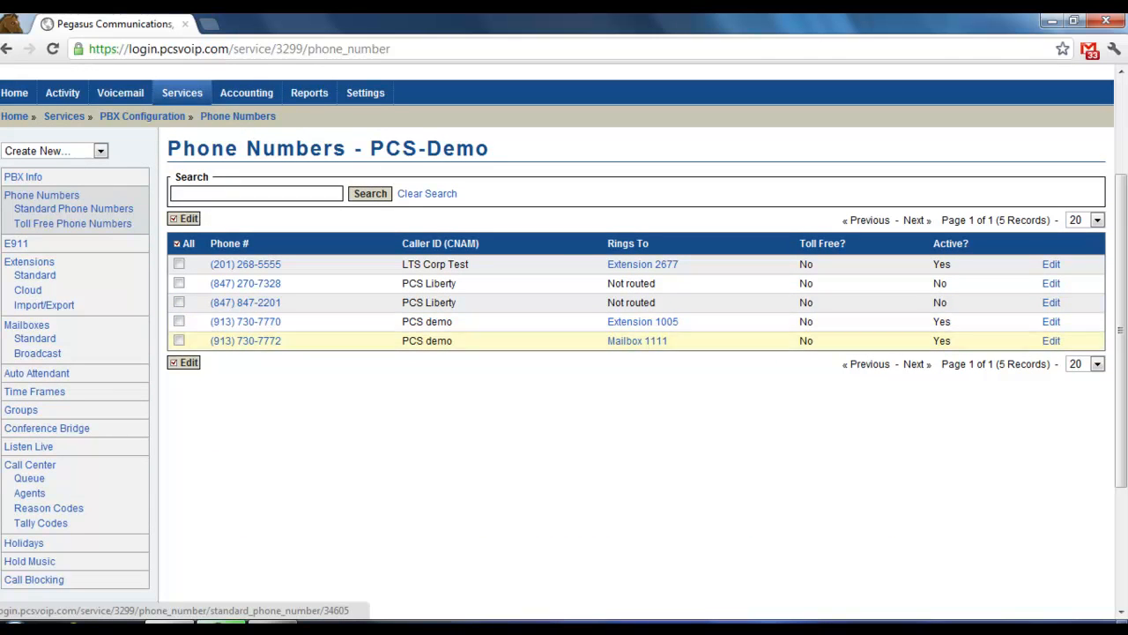
left_click(245, 321)
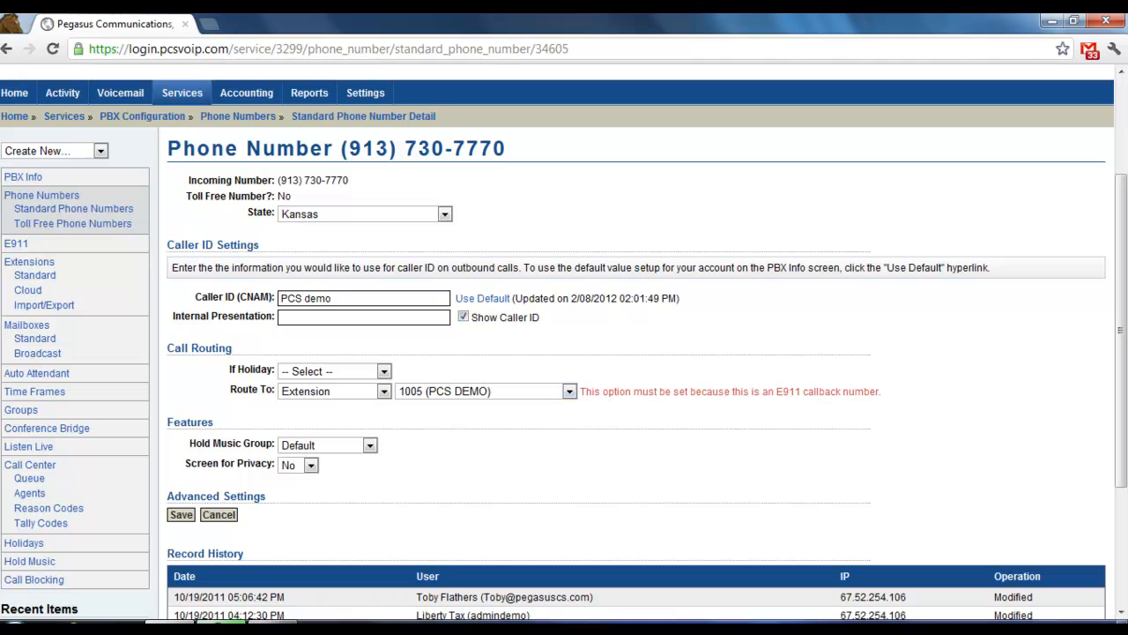
Set Route To extension to 1001 (PCS LLC DEMO AASTRA).
left_click(569, 392)
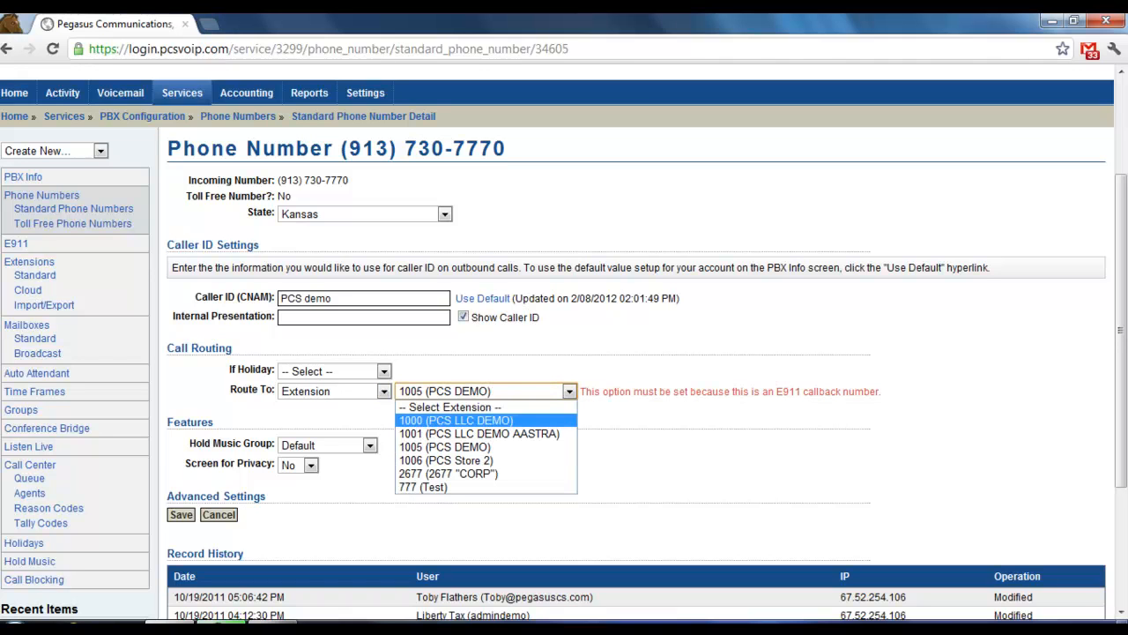
left_click(479, 433)
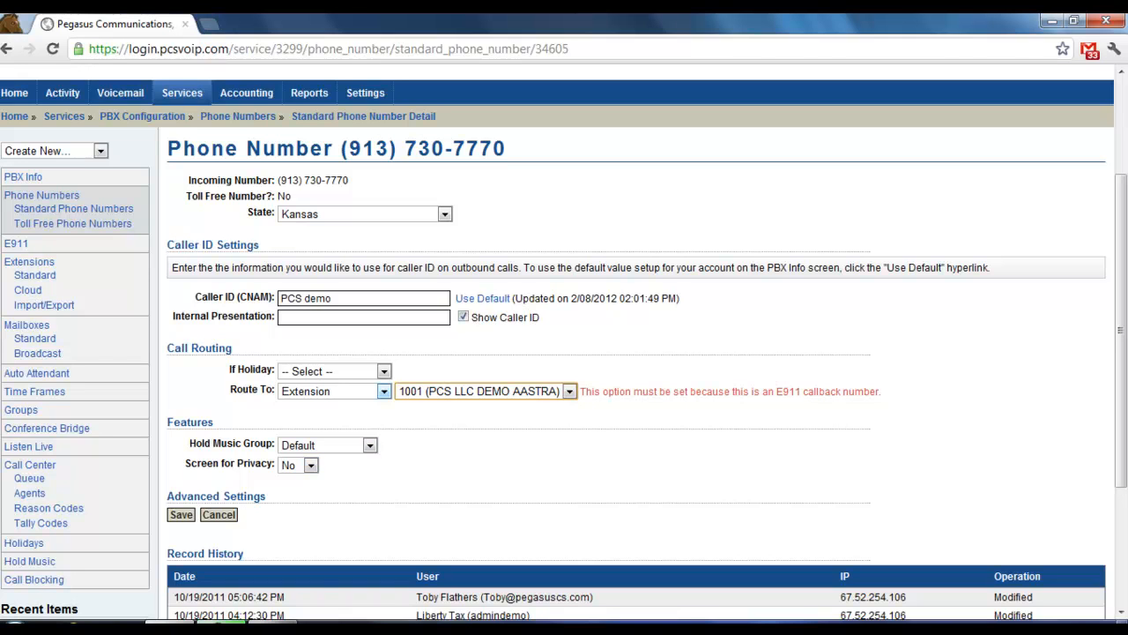
Set Route To type to Outside Number, leaving the destination number empty.
left_click(335, 390)
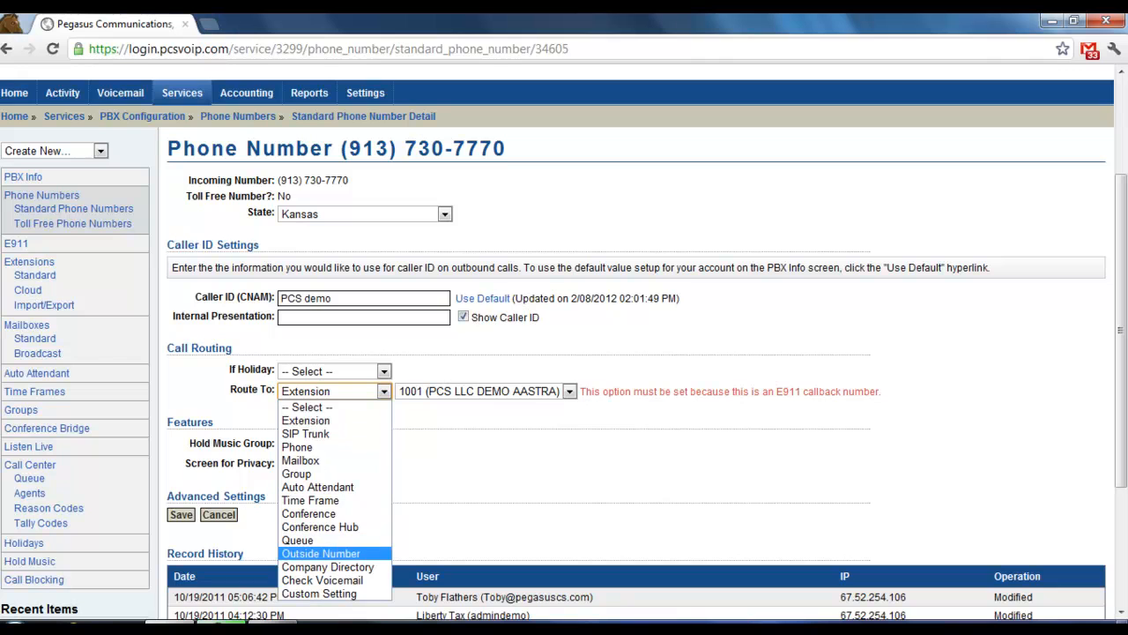
left_click(321, 552)
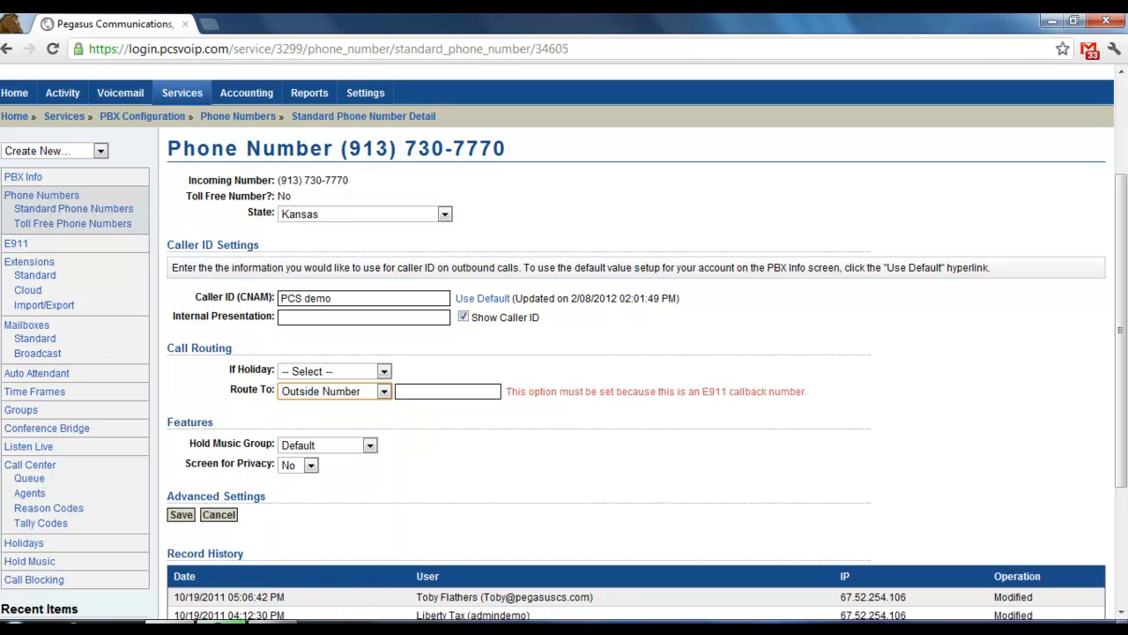
key("Tab")
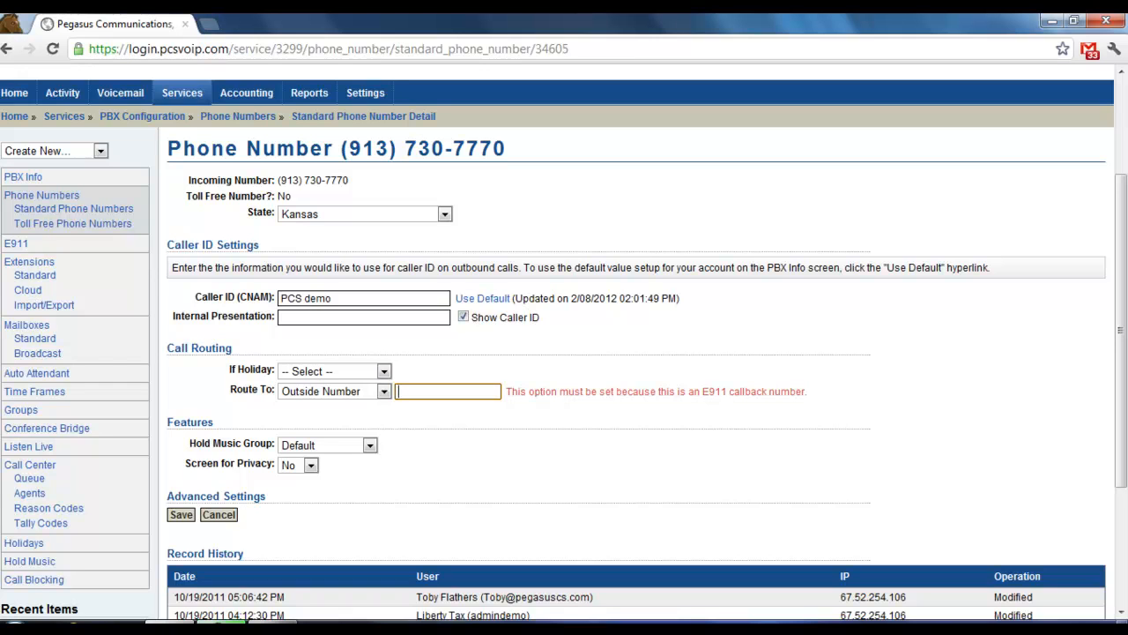
key("Tab")
left_click(384, 391)
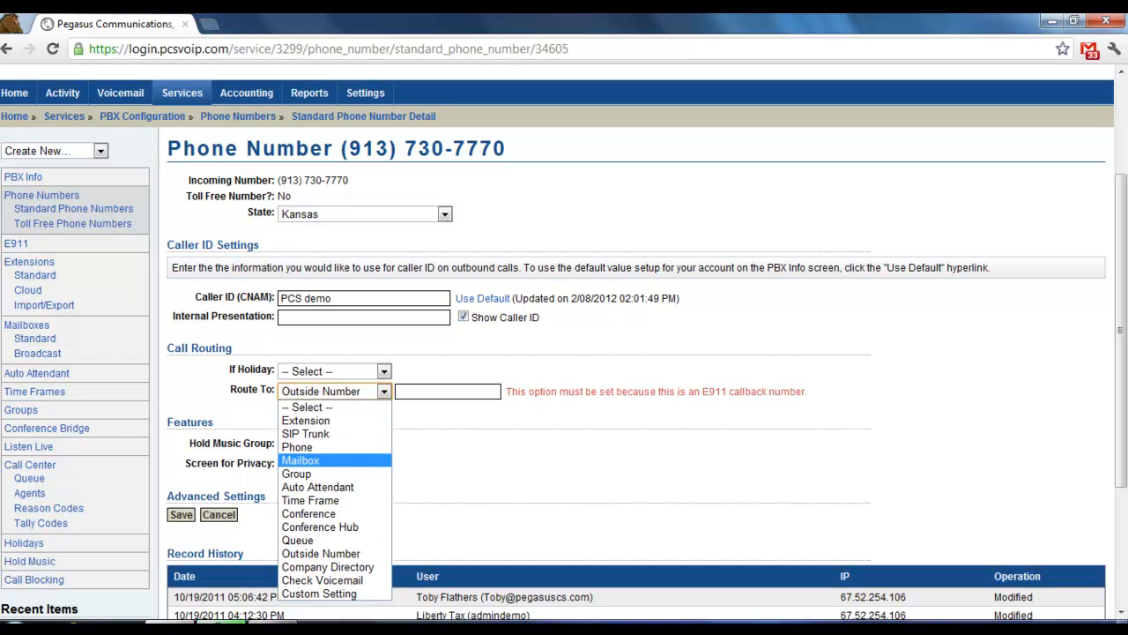
Set Route To type to Mailbox without picking a mailbox.
left_click(335, 460)
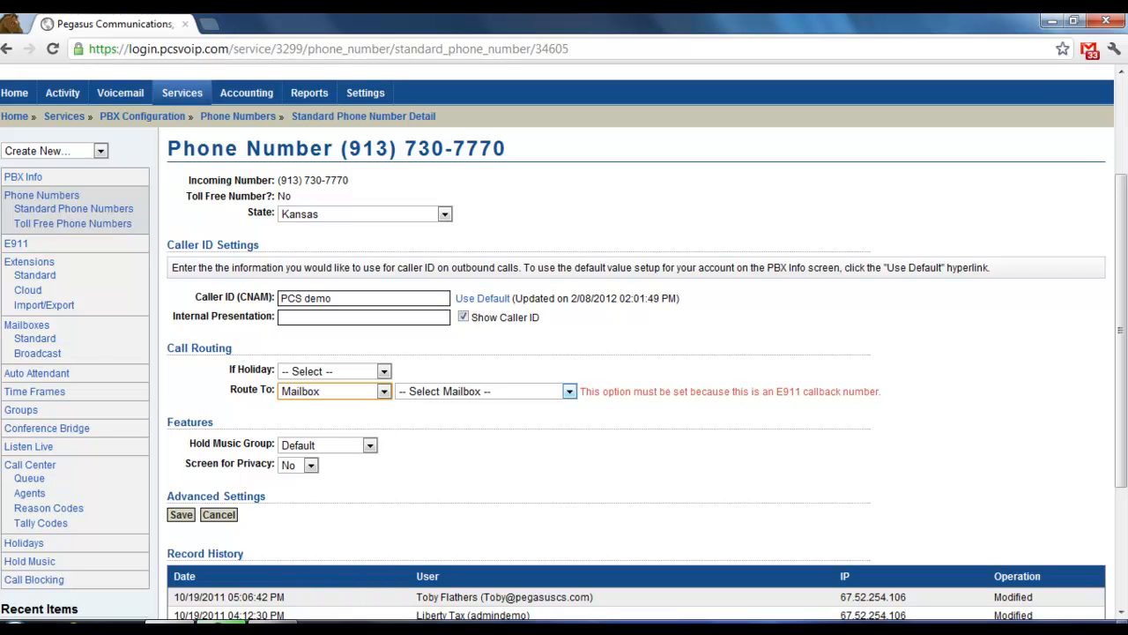
left_click(383, 391)
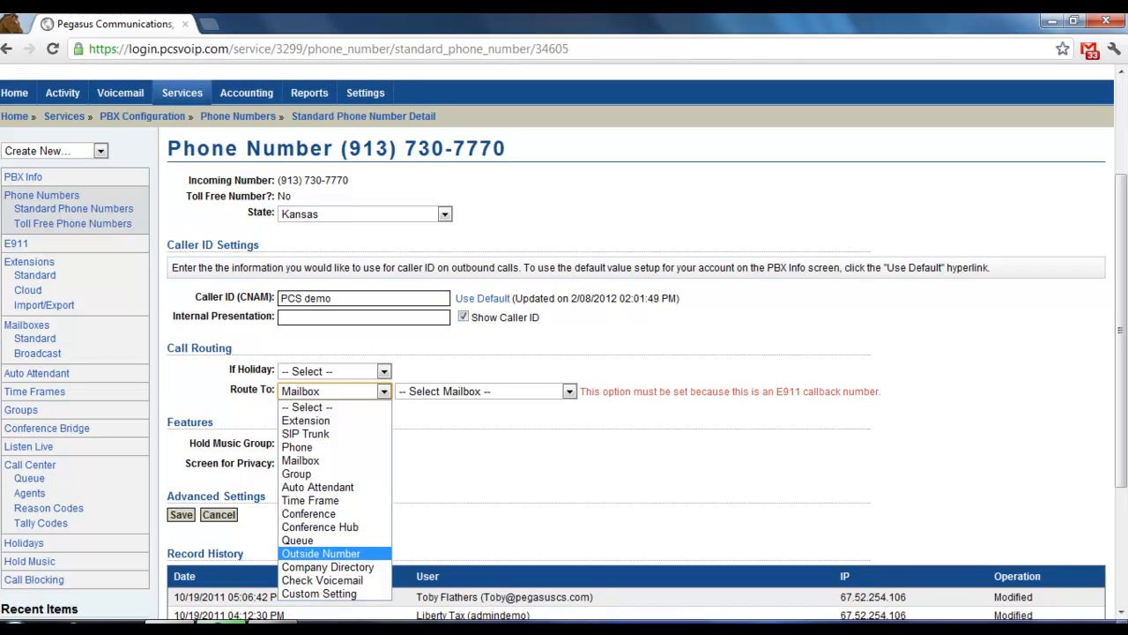
Set Route To back to Extension 1005 (PCS DEMO) with the keyboard and save the number.
key("Escape")
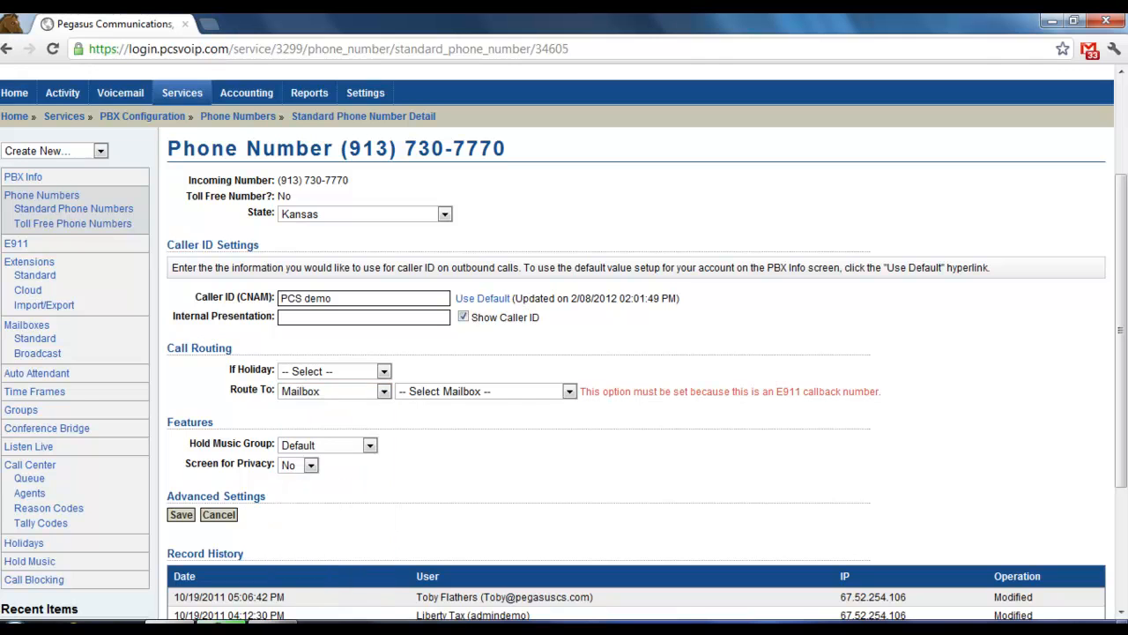
key("alt+Down")
key("Up")
key("Up")
key("Up")
key("Down")
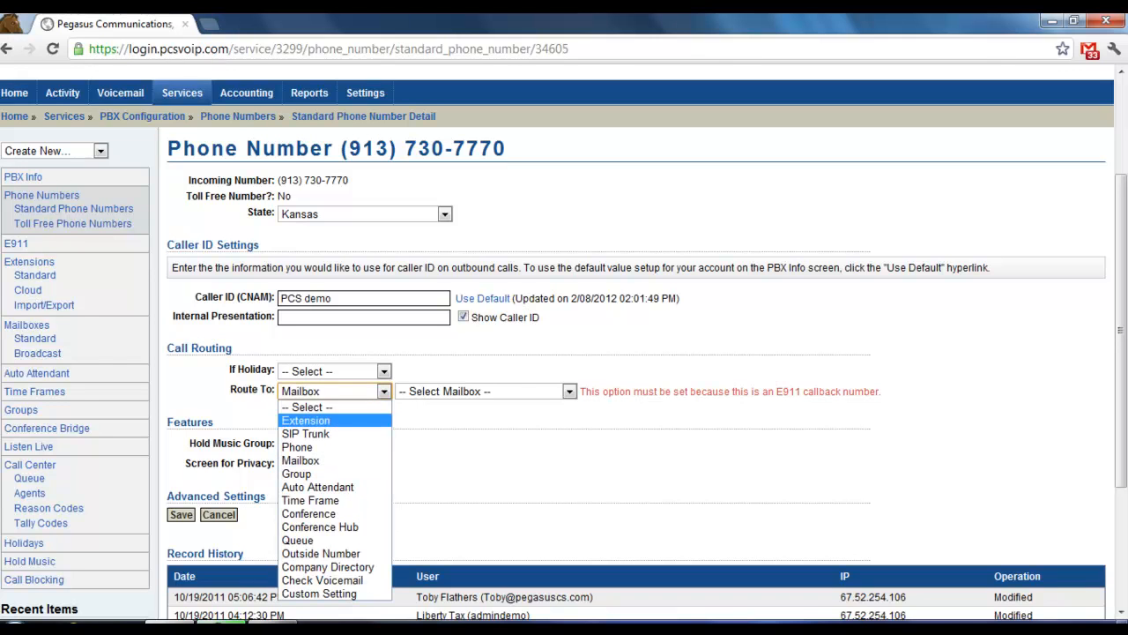
key("Return")
key("Tab")
key("alt+Down")
key("Down")
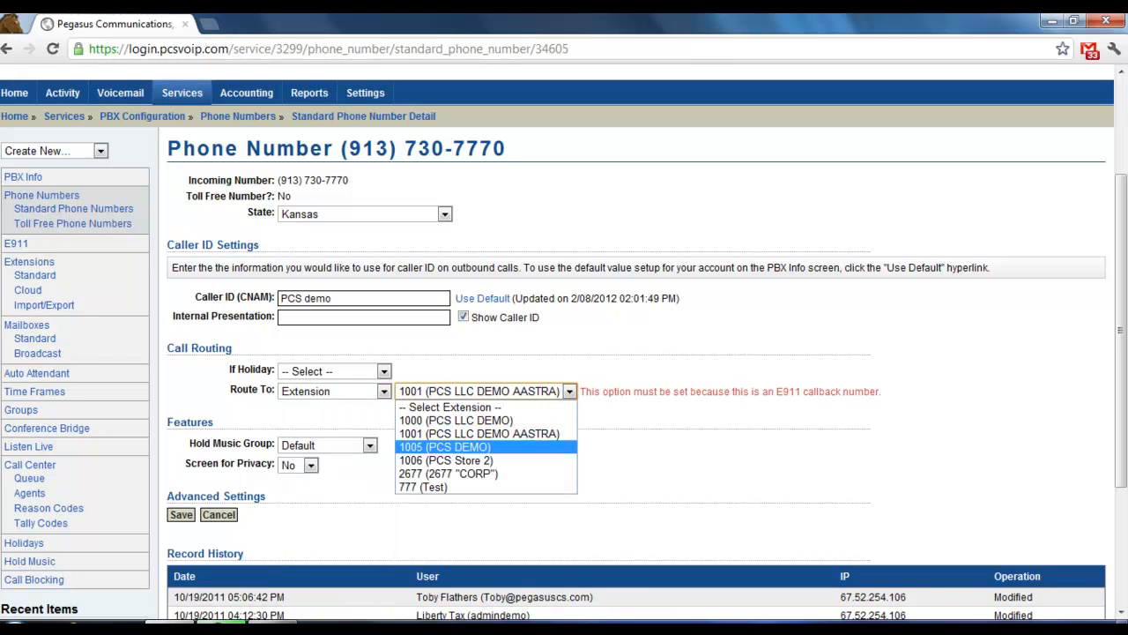
key("Return")
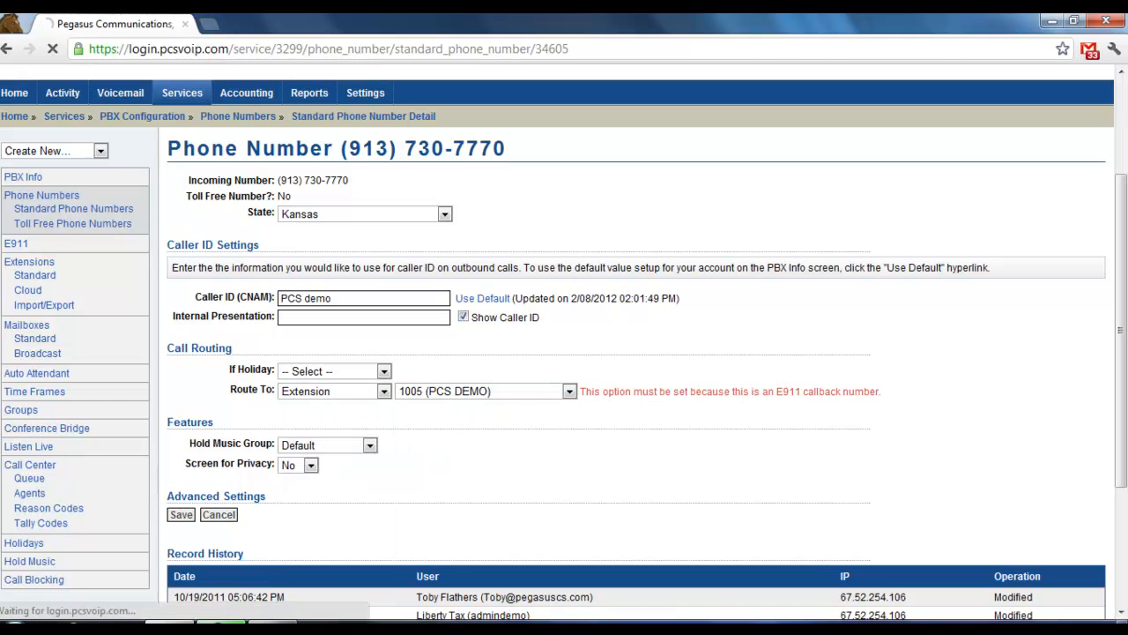